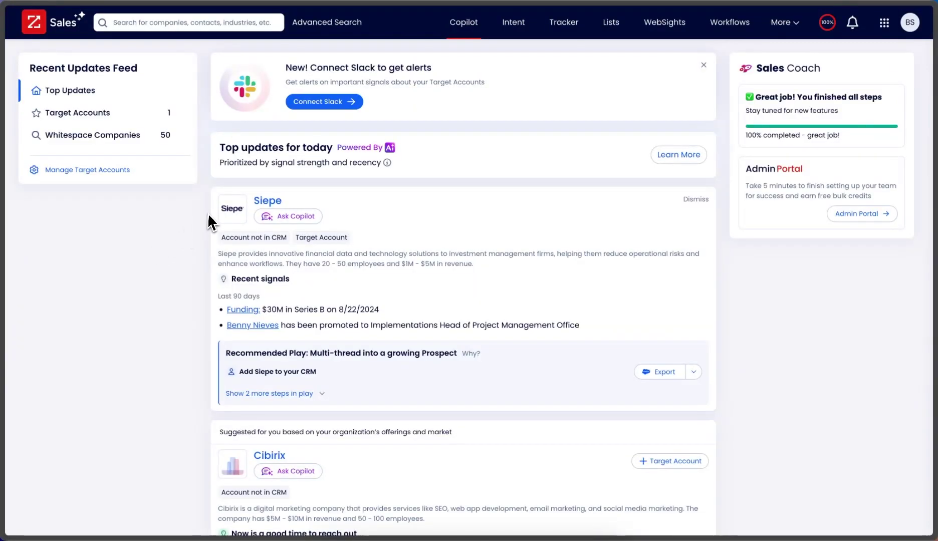
Load the saved 'MASTER scoop search' from Saved Searches, listing 2,695 contacts under 5 filters
click(335, 31)
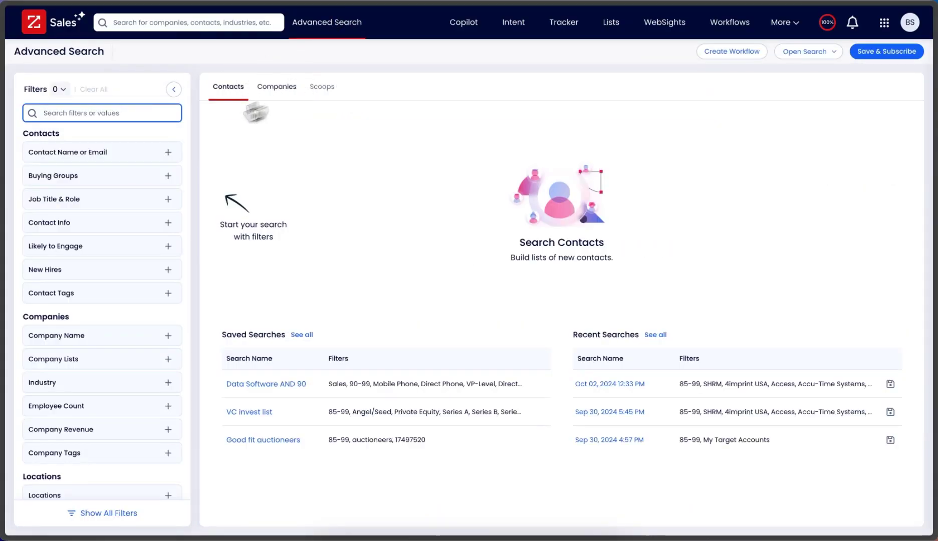
click(802, 52)
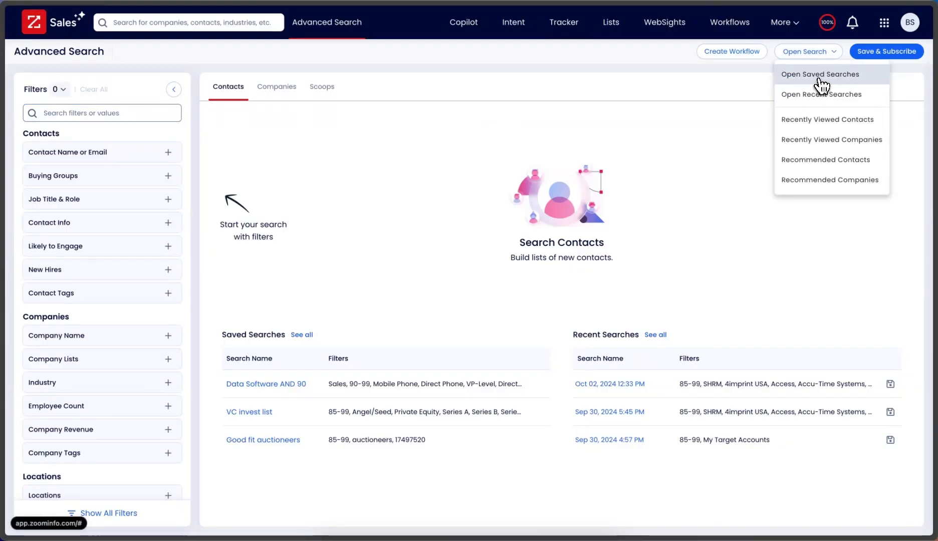
click(819, 75)
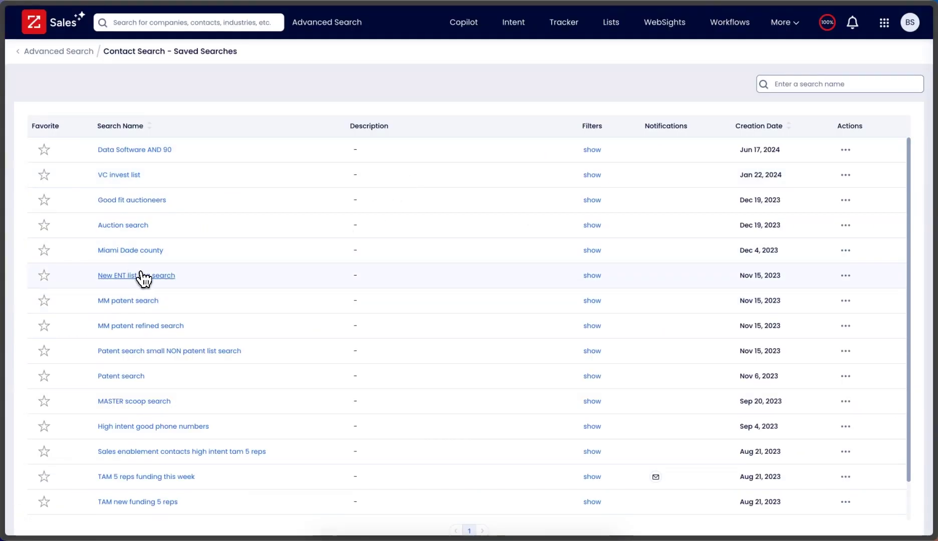
scroll(123, 305, down, 1)
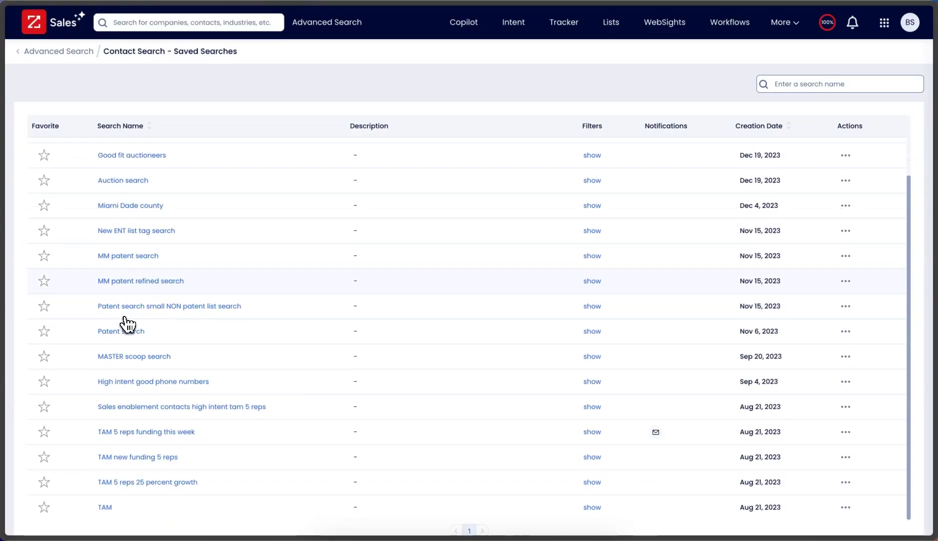
click(156, 357)
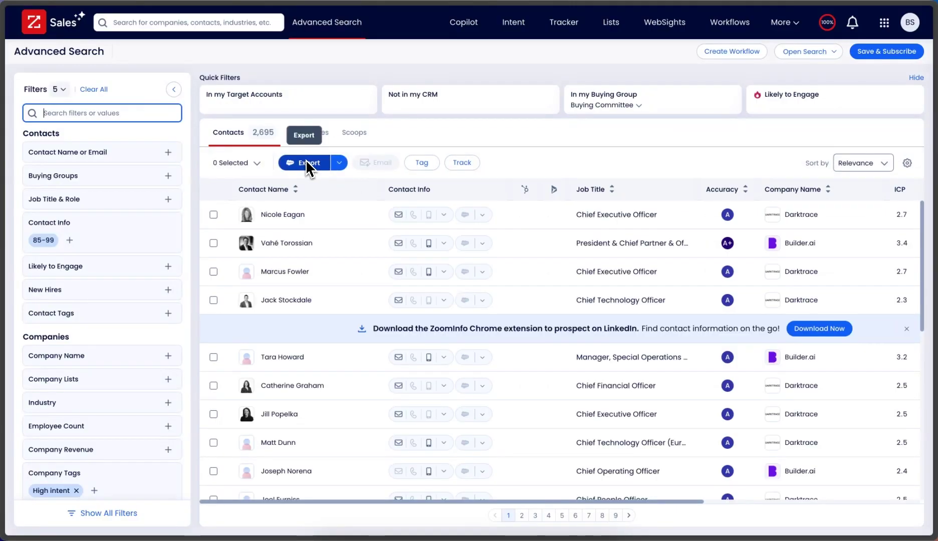
Check the top contact rows in the results, track them, and dismiss the confirmation toast
click(213, 215)
click(213, 243)
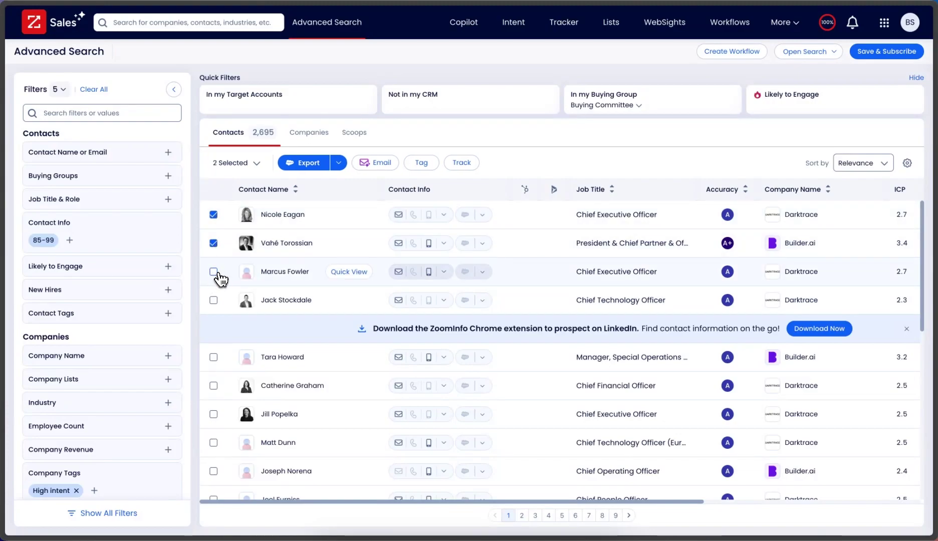
click(213, 272)
click(214, 300)
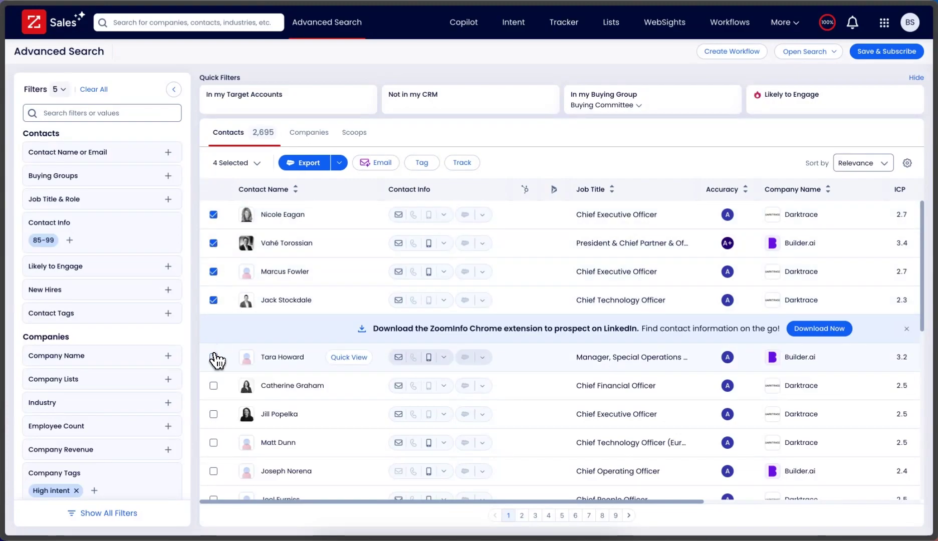
click(460, 169)
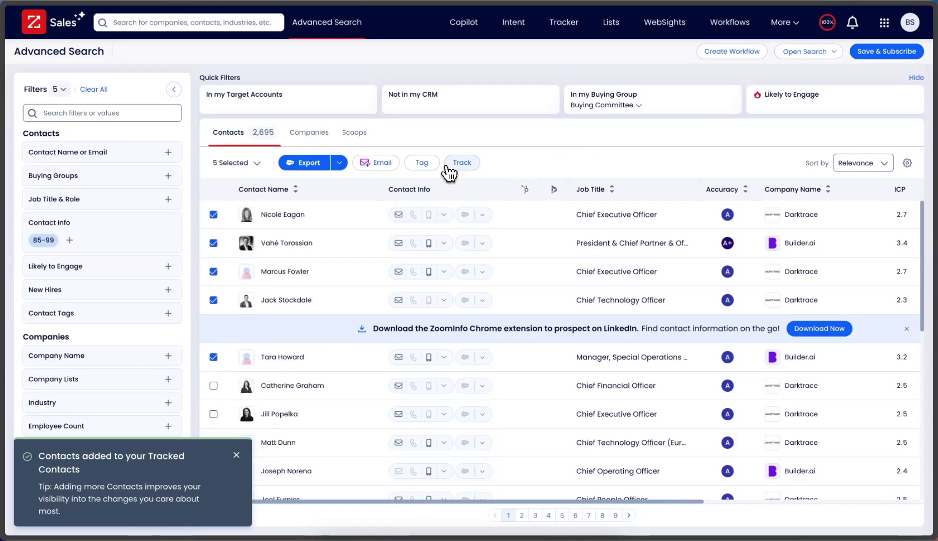
click(236, 455)
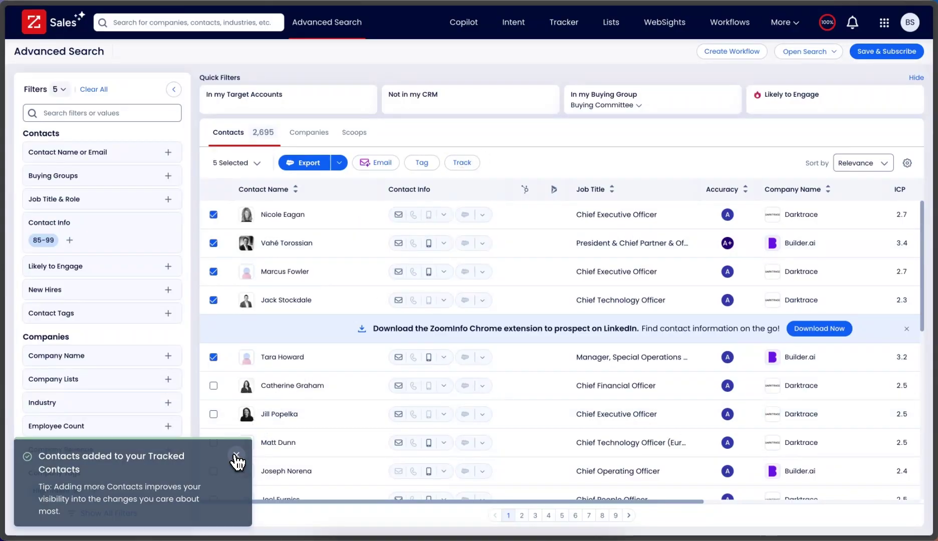
click(349, 442)
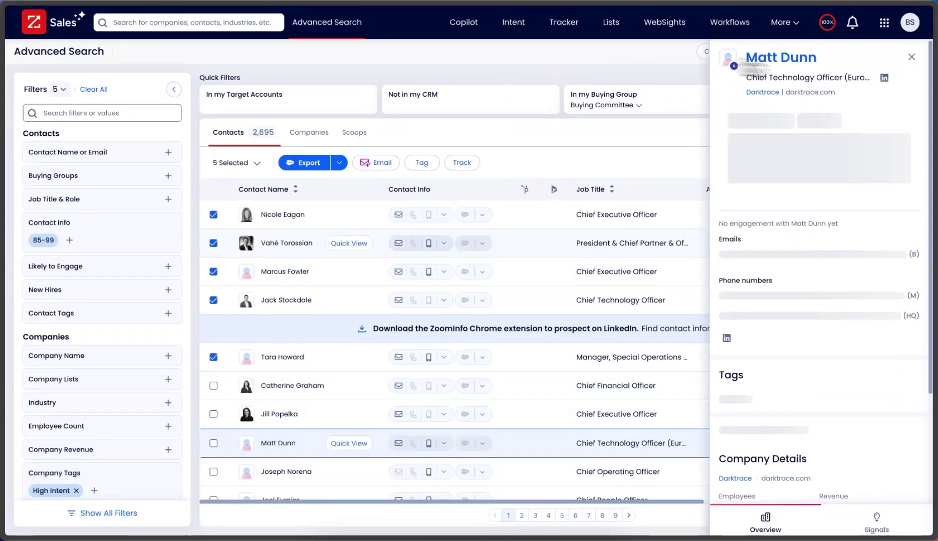
click(912, 57)
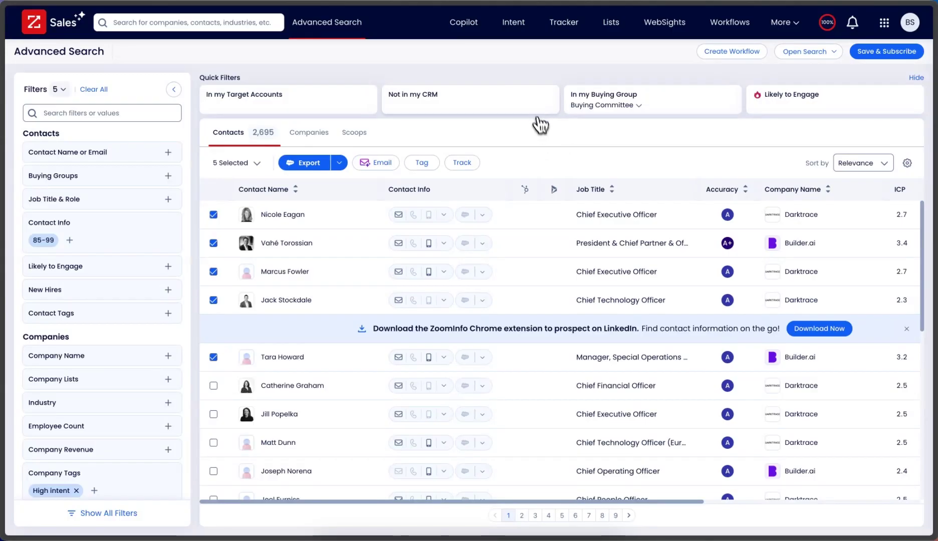
click(571, 29)
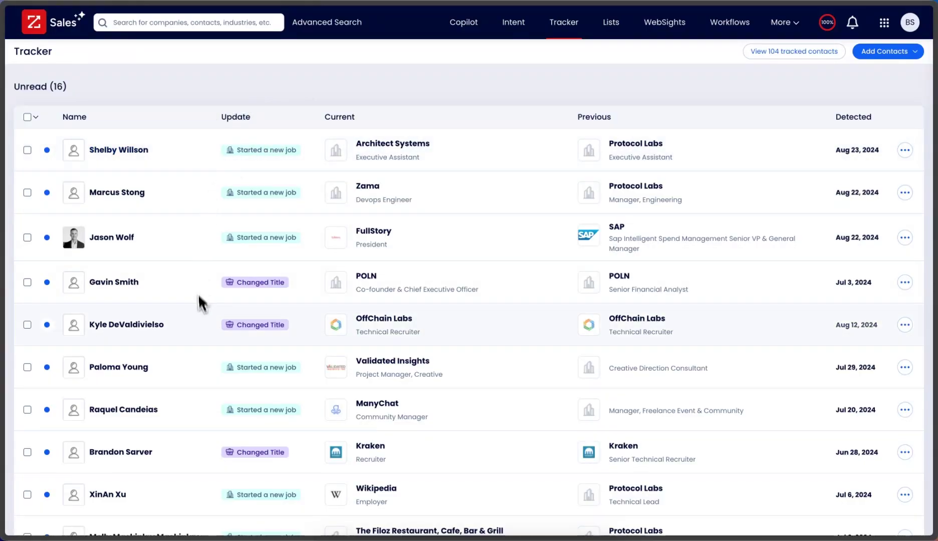
scroll(201, 302, down, 6)
scroll(201, 319, up, 6)
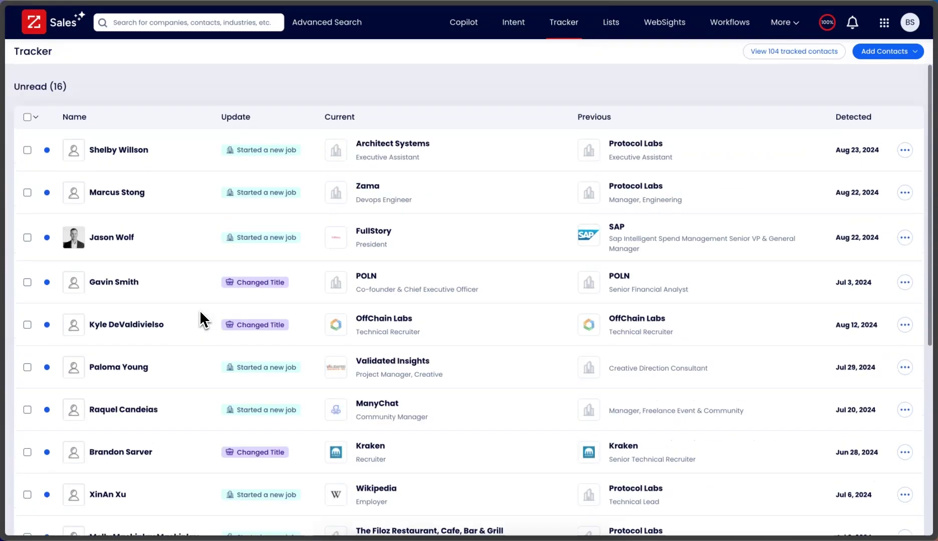
scroll(609, 216, down, 6)
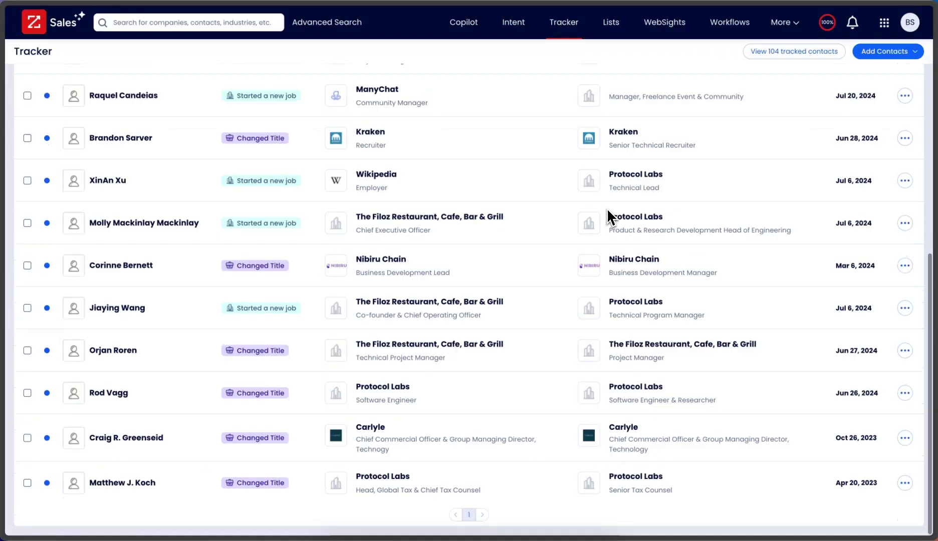
scroll(849, 170, up, 6)
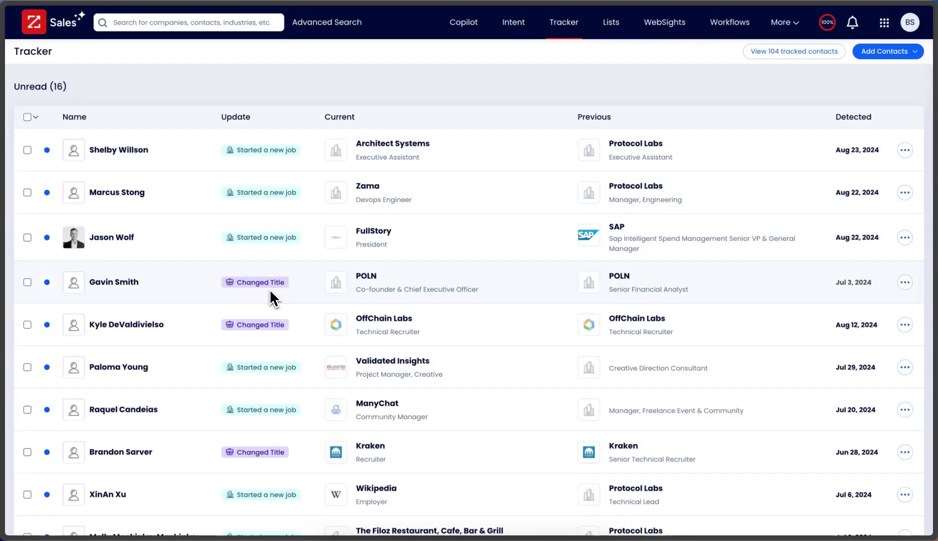
scroll(261, 392, down, 5)
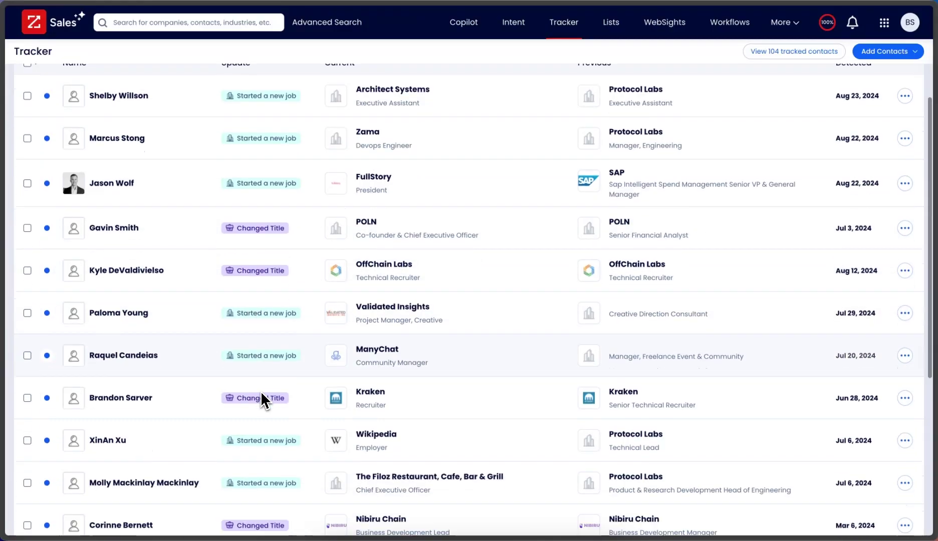
scroll(268, 346, up, 5)
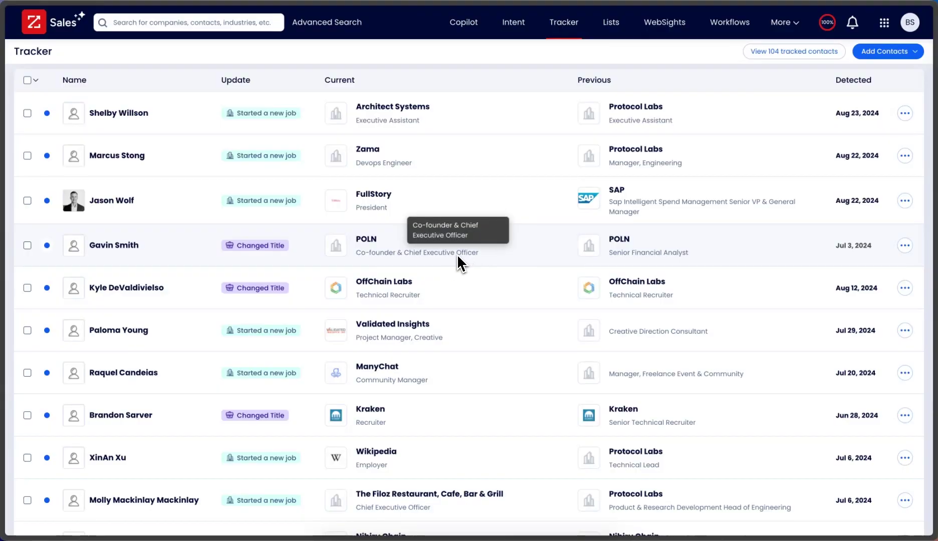
scroll(311, 259, down, 5)
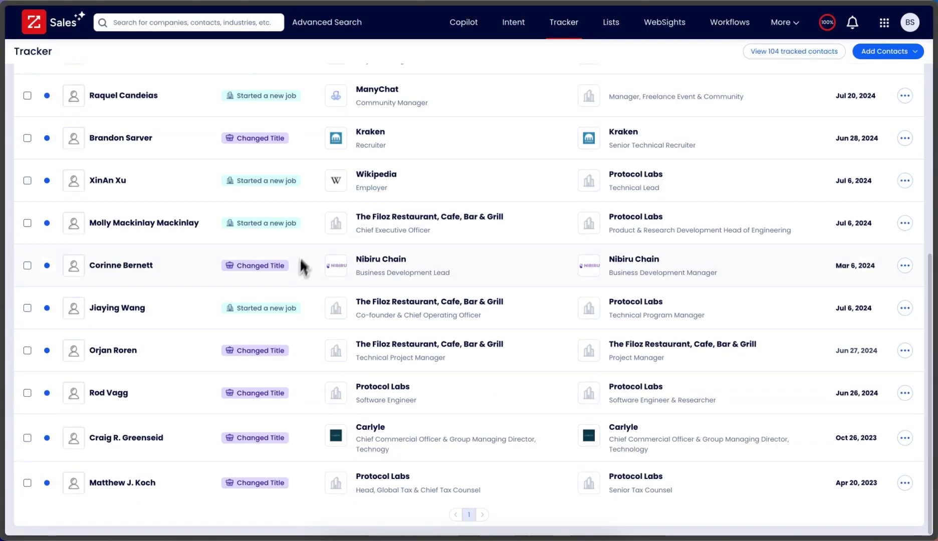
scroll(414, 359, up, 6)
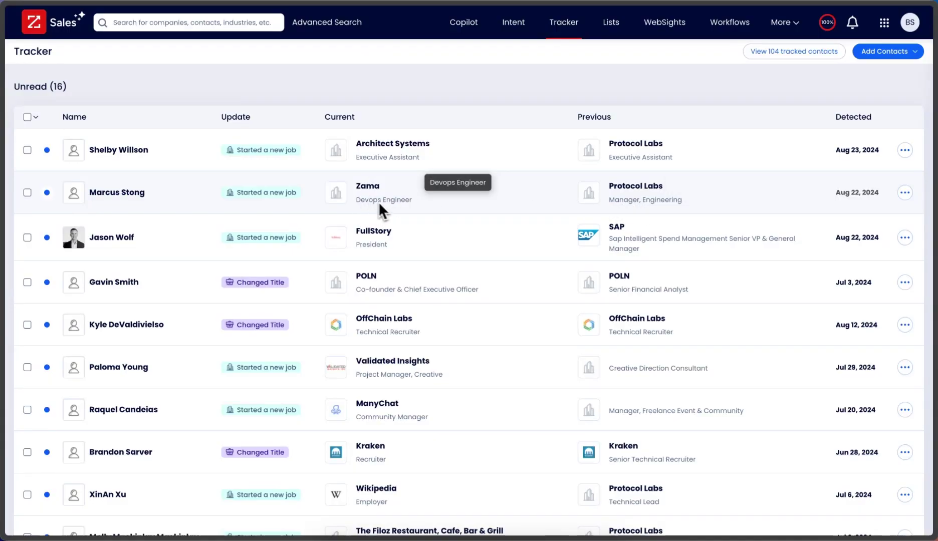
scroll(471, 251, down, 1)
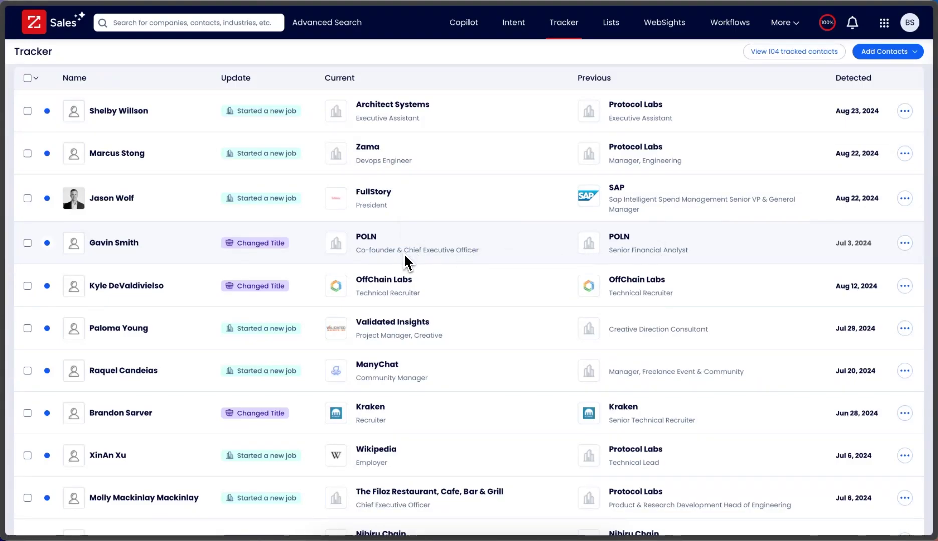
scroll(496, 328, down, 2)
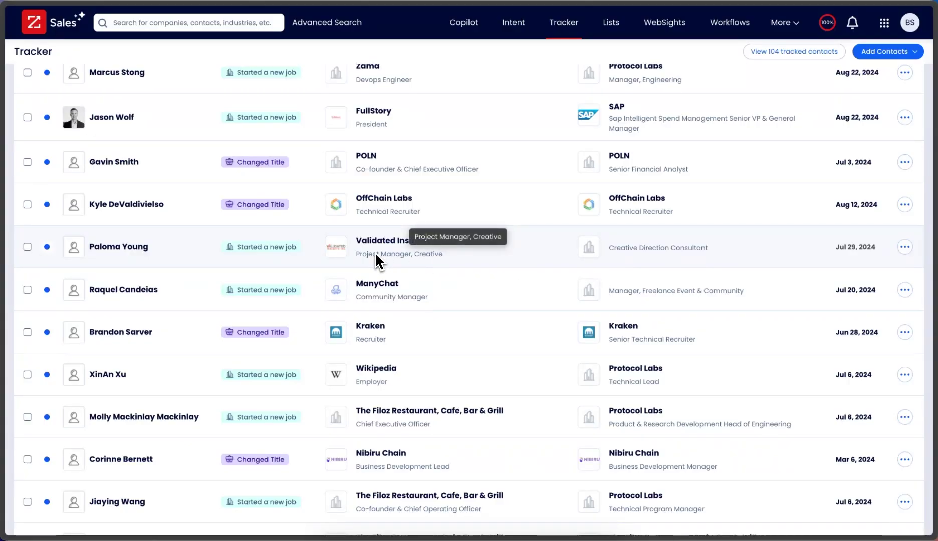
scroll(376, 256, down, 4)
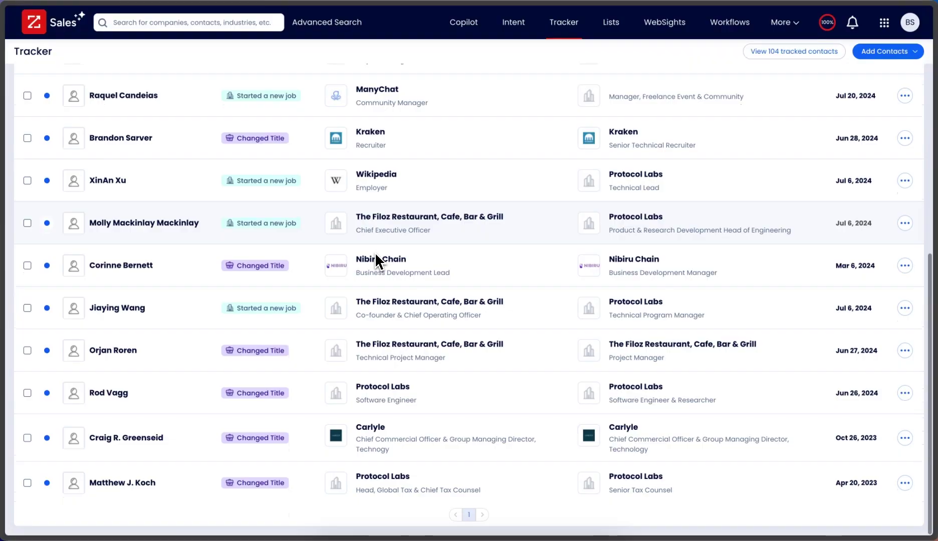
scroll(374, 252, up, 6)
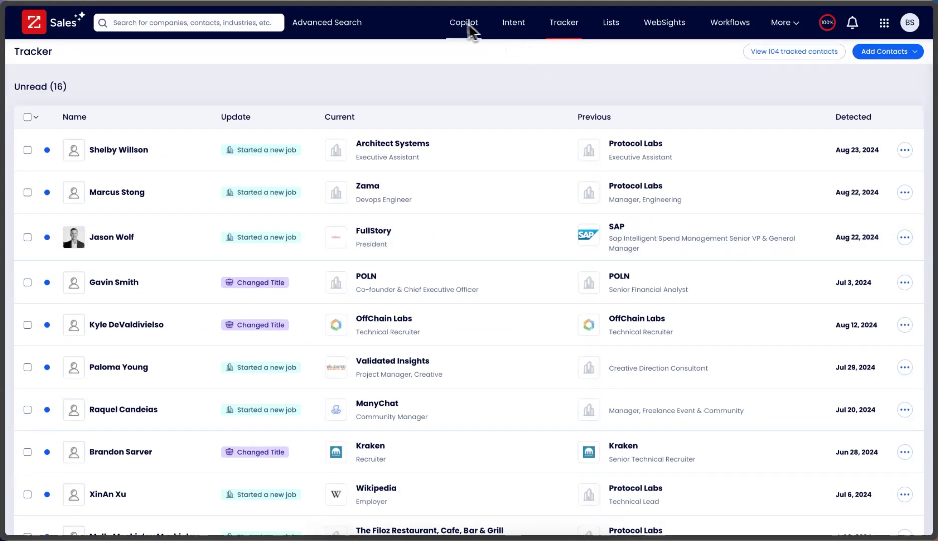
Reopen the Advanced Search results of 2,694 contacts and cancel the 'Track multiple contacts' dialog
click(349, 31)
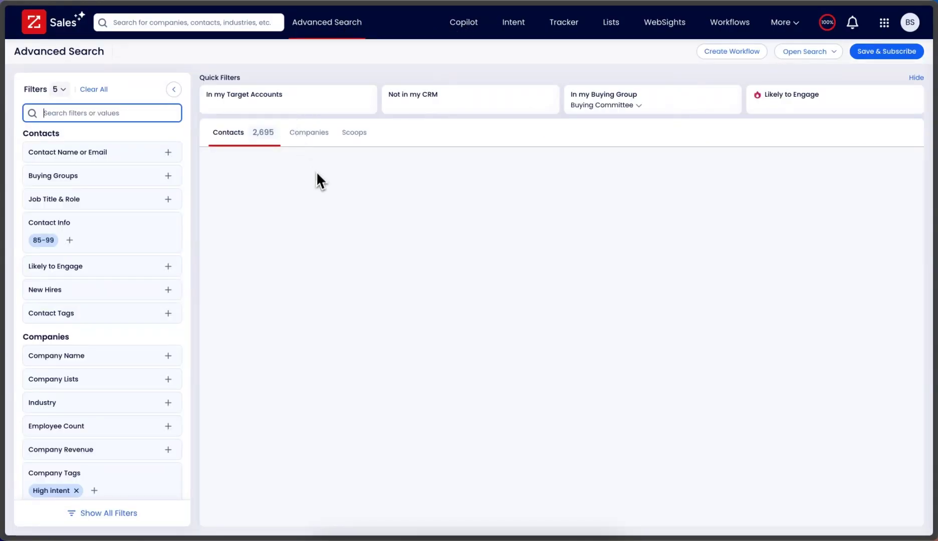
click(576, 30)
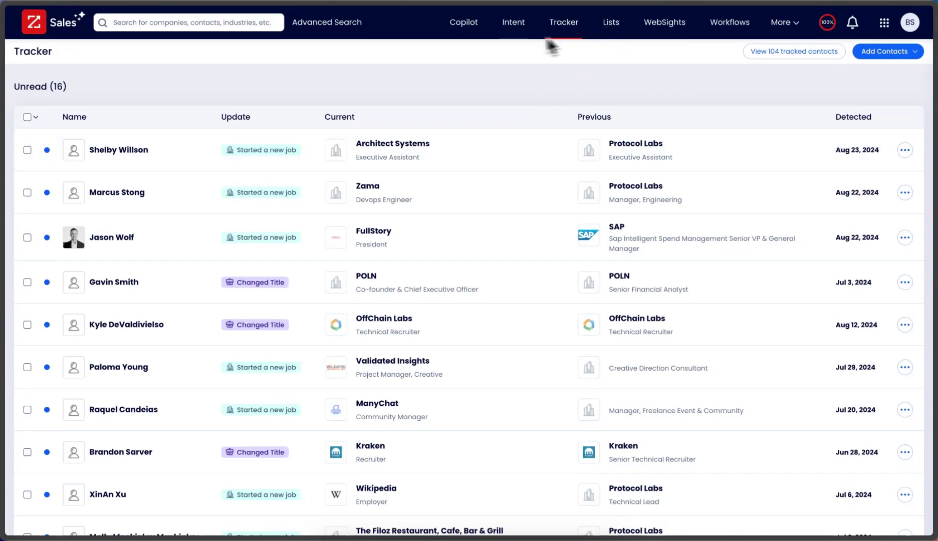
click(309, 31)
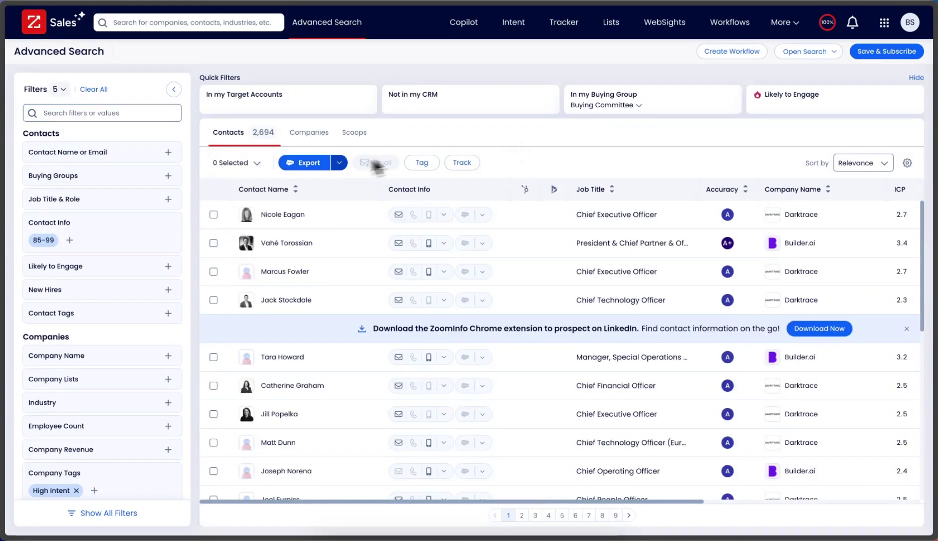
click(454, 166)
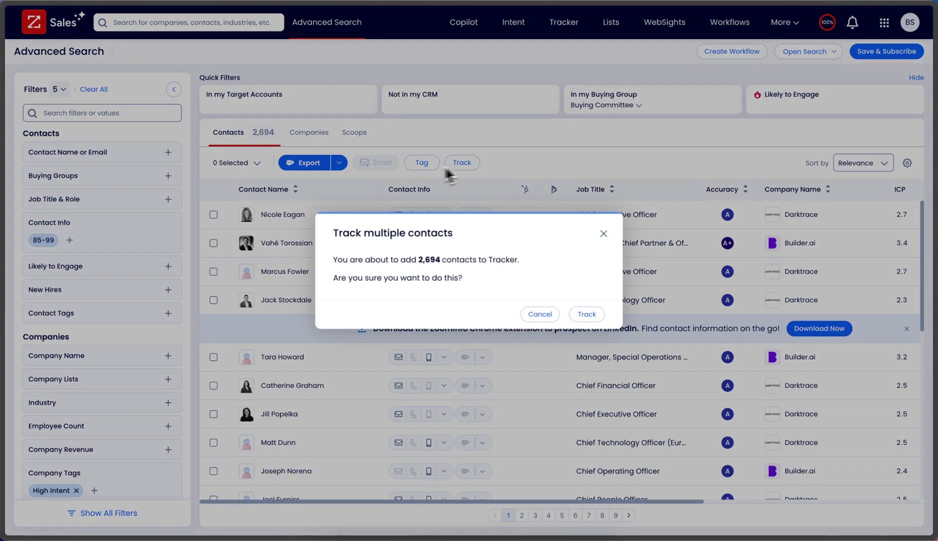
click(603, 233)
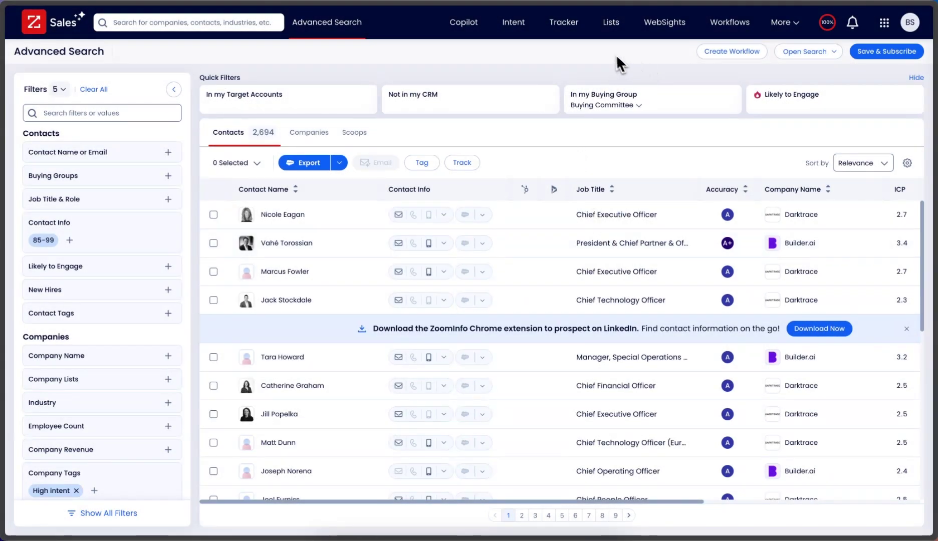
Go back to the Tracker page with 16 unread updates and close the Add Contacts dropdown
click(564, 24)
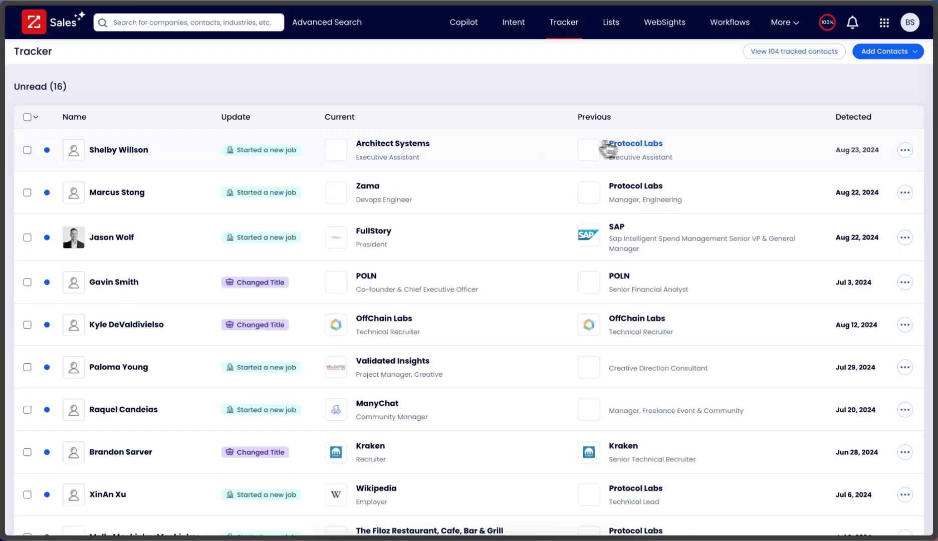
scroll(425, 220, down, 5)
scroll(418, 236, up, 5)
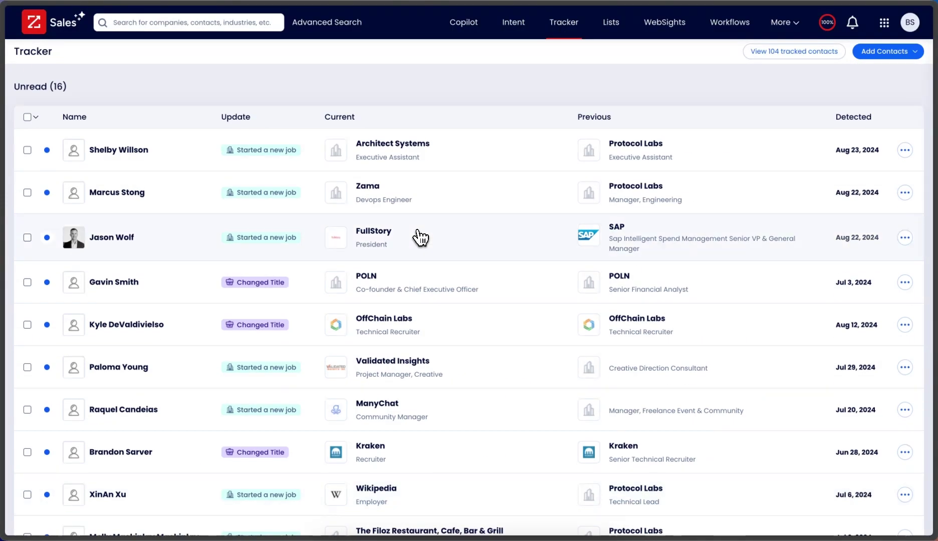
click(899, 52)
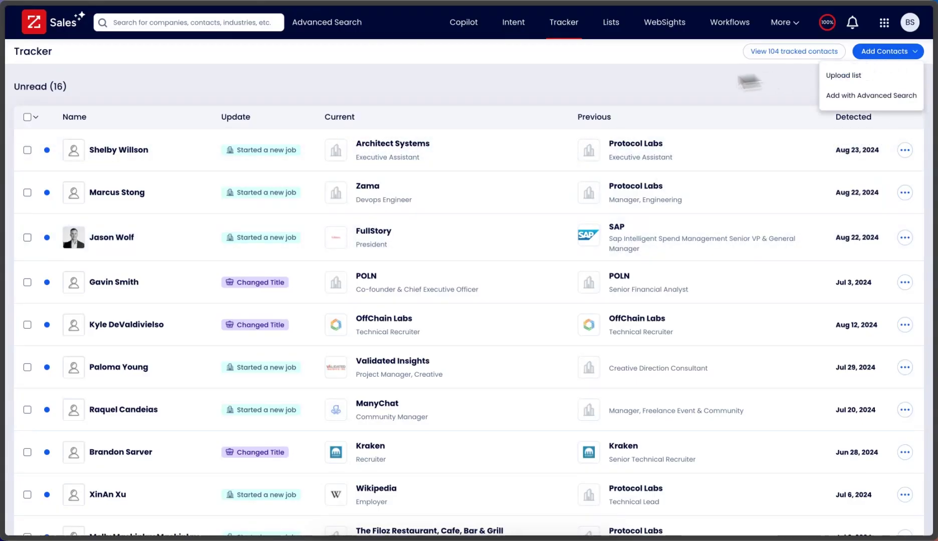
click(604, 97)
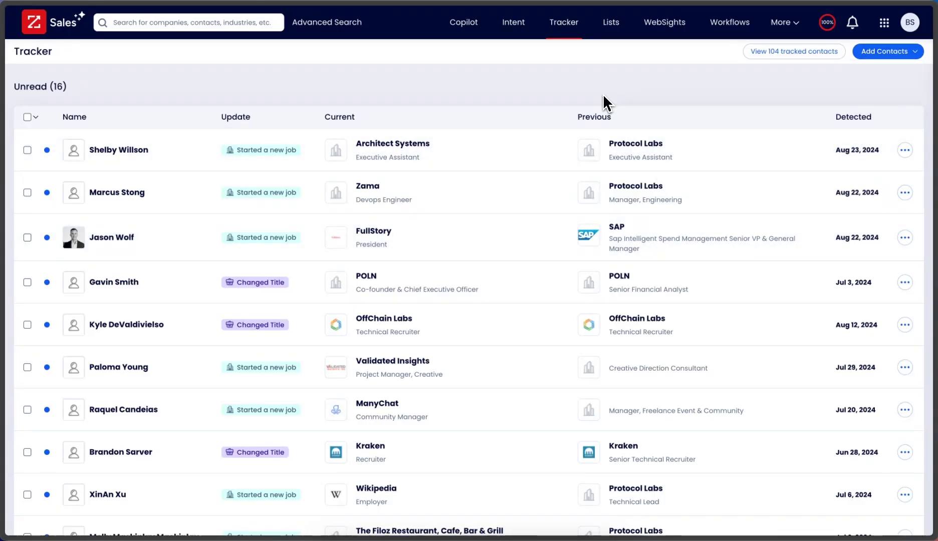